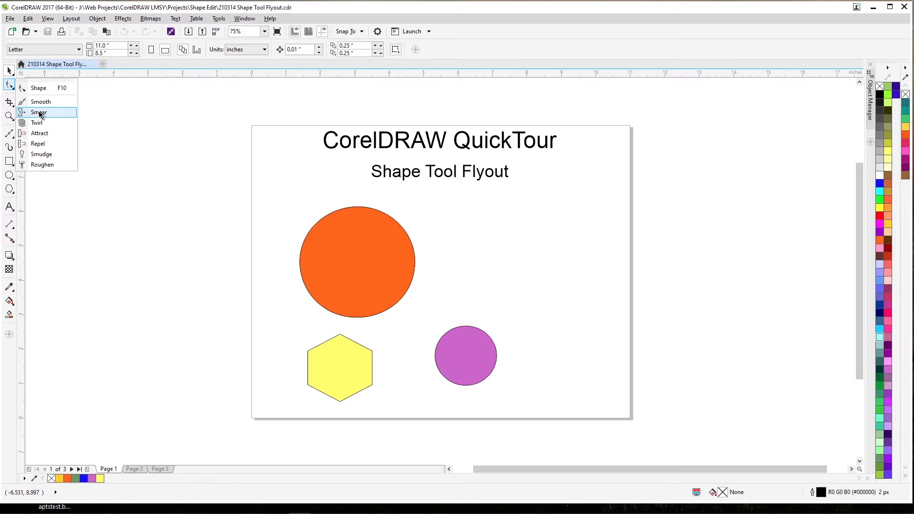
- Smear the orange circle's edge into two inward notches near its lower sides and three outward spikes, using the Smear tool
click(39, 113)
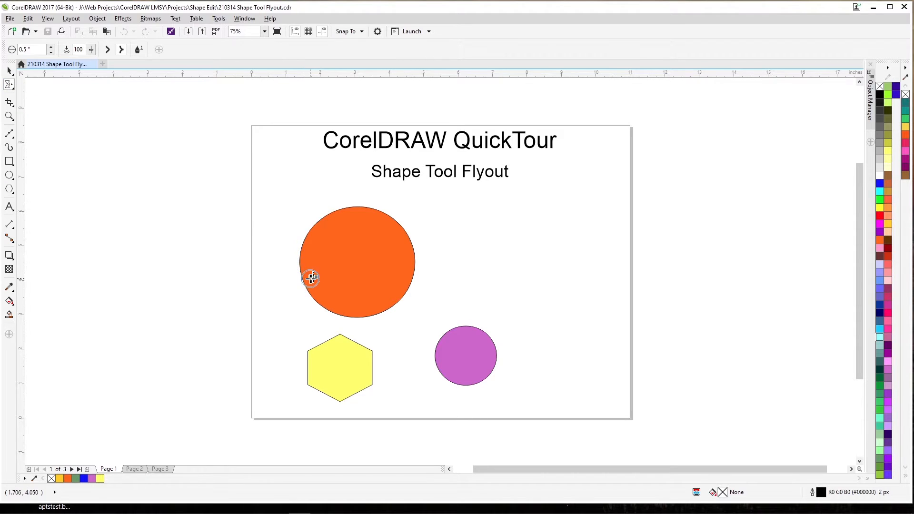
click(330, 280)
mouse_move(330, 280)
mouse_down()
mouse_move(311, 297)
mouse_move(339, 282)
mouse_up()
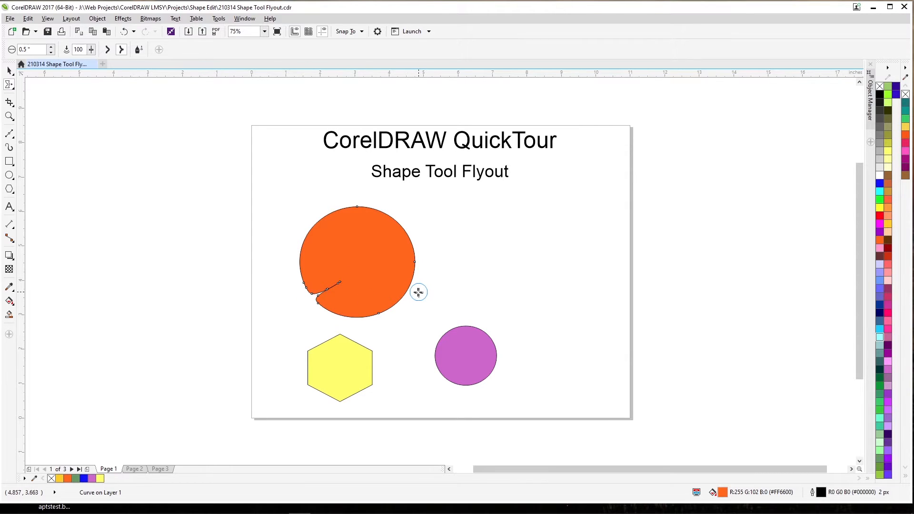
drag(413, 289, 372, 268)
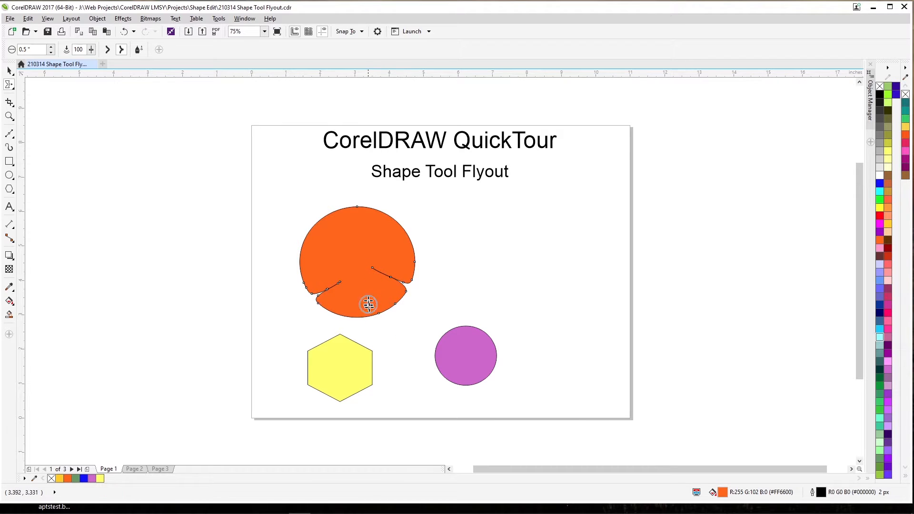
drag(368, 304, 398, 339)
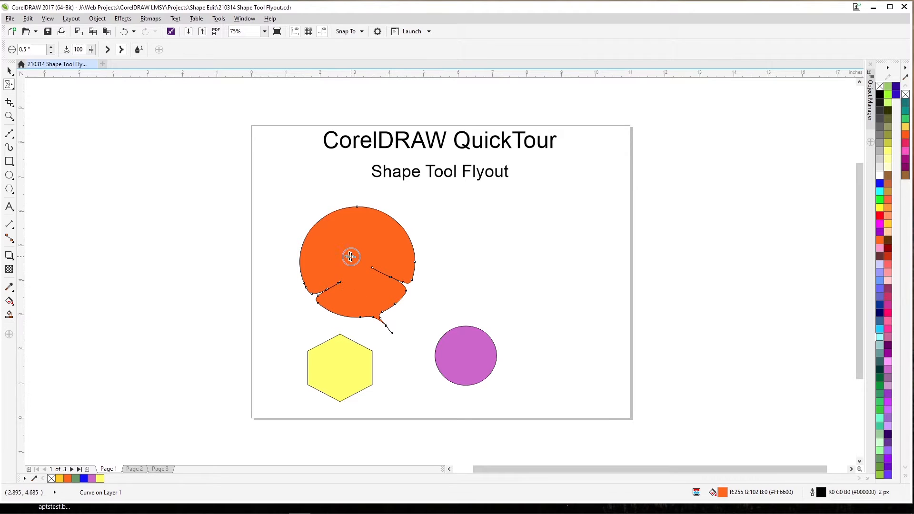
drag(330, 262, 235, 263)
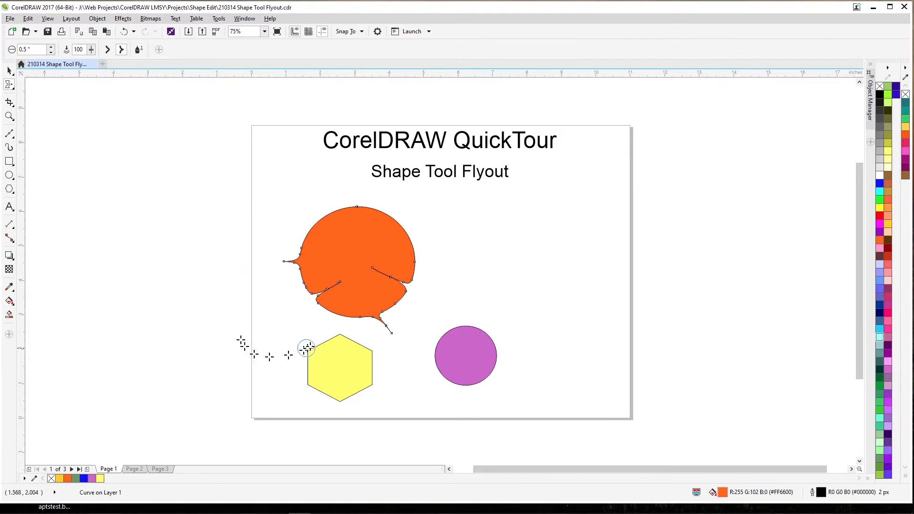
drag(336, 303, 304, 337)
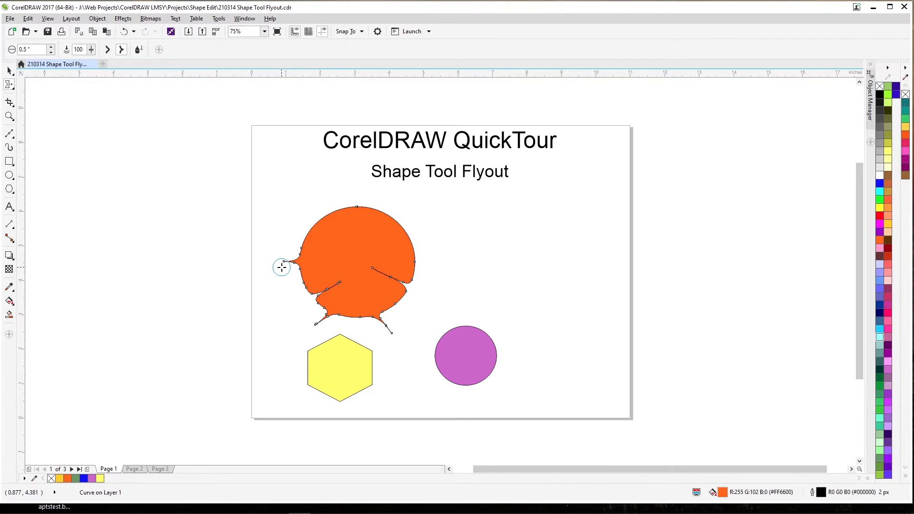
- Smear the purple circle's outline at several places, pulling spikes outward around it and pushing notches in from its lower and upper-right edges
click(465, 358)
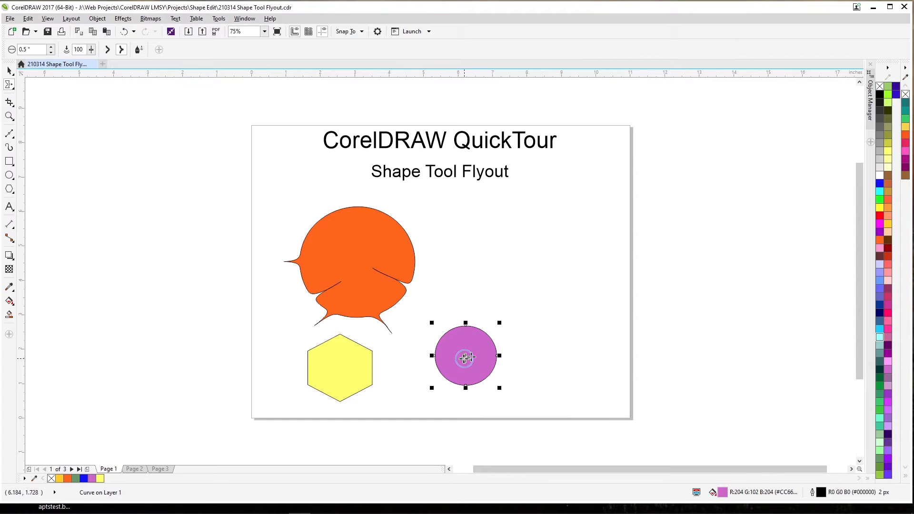
mouse_move(444, 346)
mouse_down()
mouse_move(445, 324)
mouse_move(512, 334)
mouse_move(525, 371)
mouse_move(492, 406)
mouse_move(452, 401)
mouse_move(435, 346)
mouse_move(423, 430)
mouse_up()
mouse_move(455, 366)
mouse_down()
mouse_move(433, 402)
mouse_move(431, 425)
mouse_move(517, 370)
mouse_up()
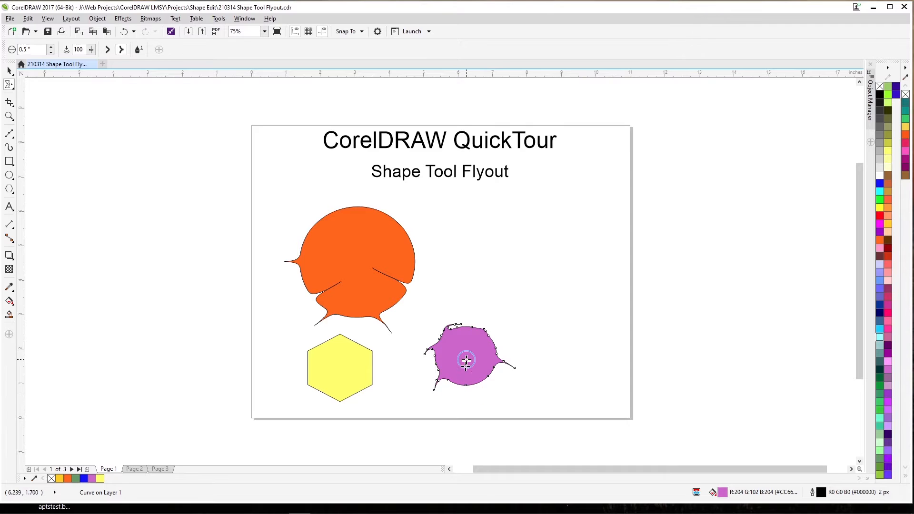
mouse_move(462, 357)
mouse_down()
mouse_move(511, 407)
mouse_move(467, 374)
mouse_move(460, 353)
mouse_up()
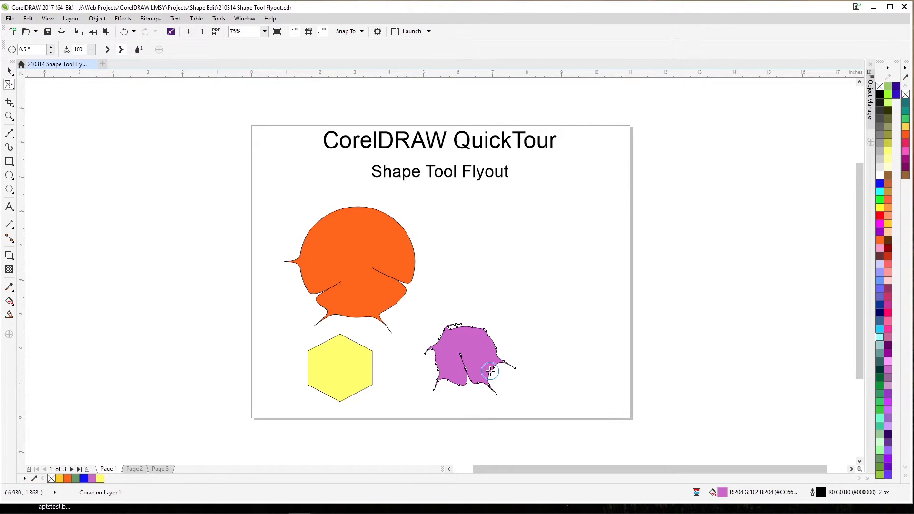
drag(490, 371, 509, 376)
drag(497, 340, 476, 354)
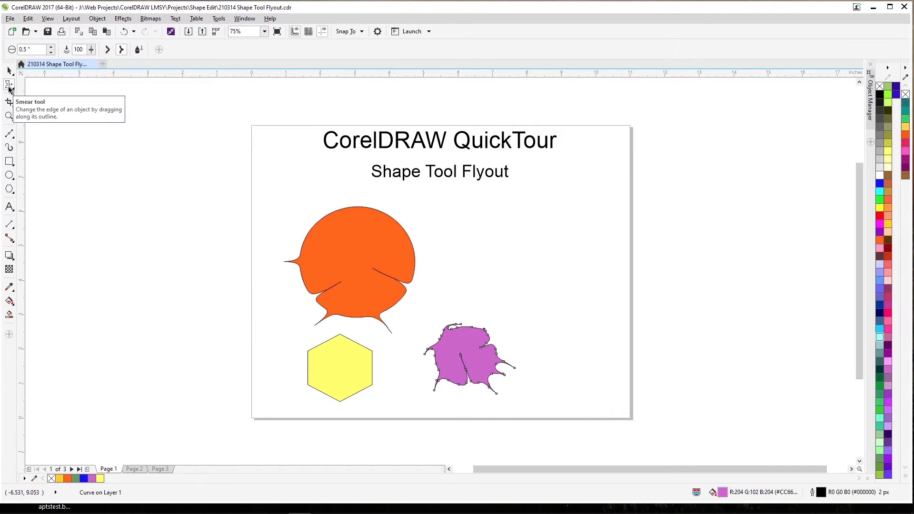
- Curl the tip of the purple shape's lower-left spike into a spiral with the Twirl tool
click(9, 89)
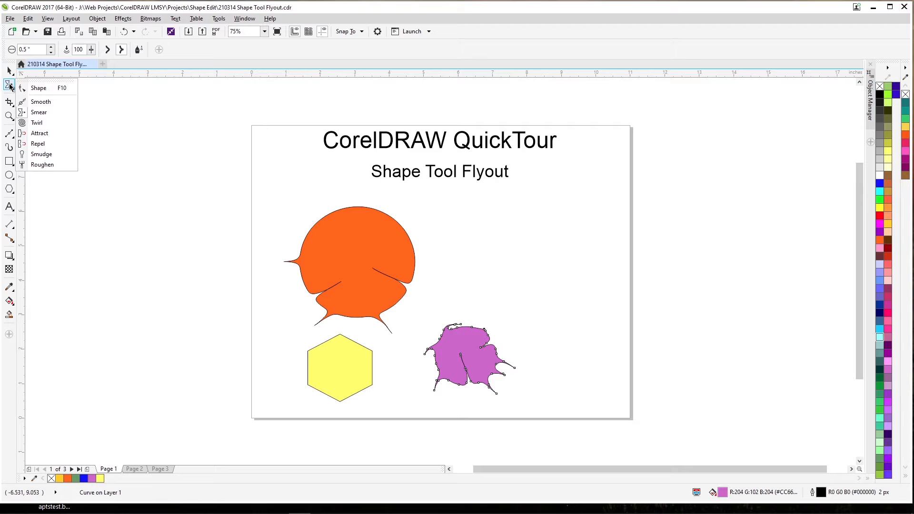
click(34, 123)
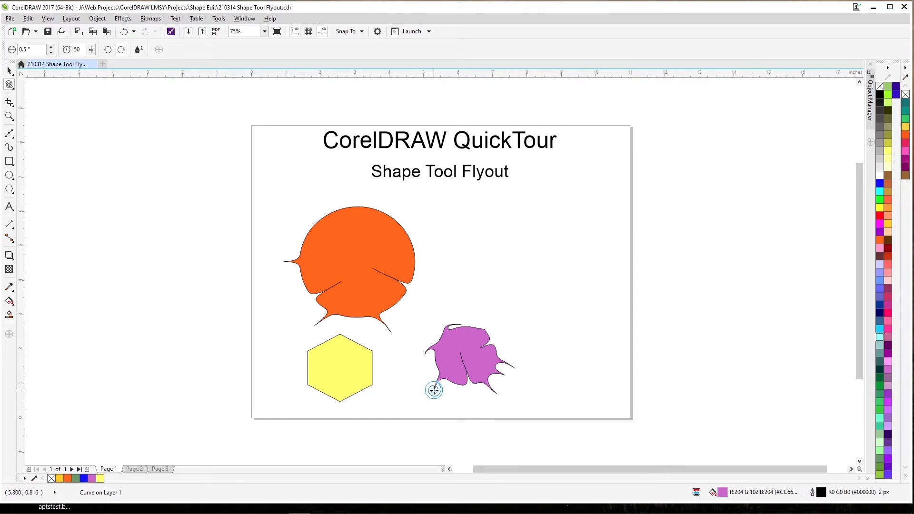
click(434, 390)
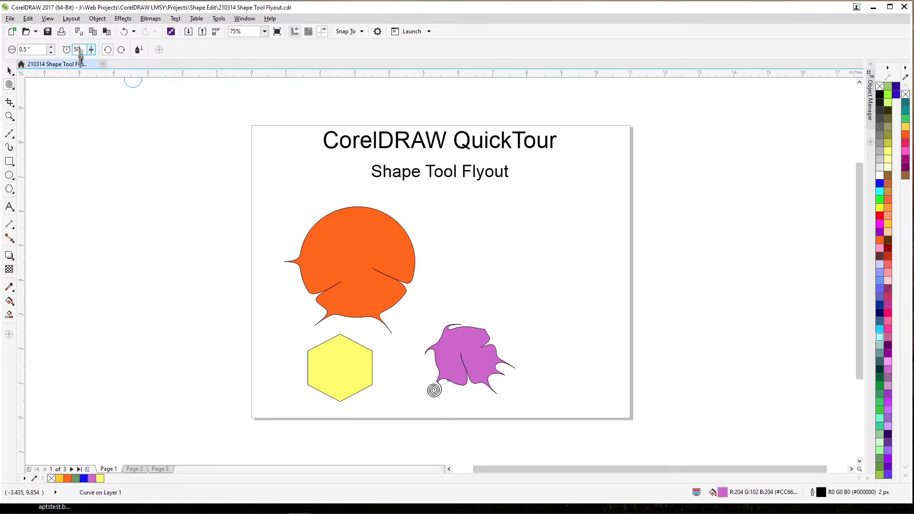
- Set the twirl rate to 76 and twirl the purple shape's right spike tip and upper edge
drag(88, 50, 98, 65)
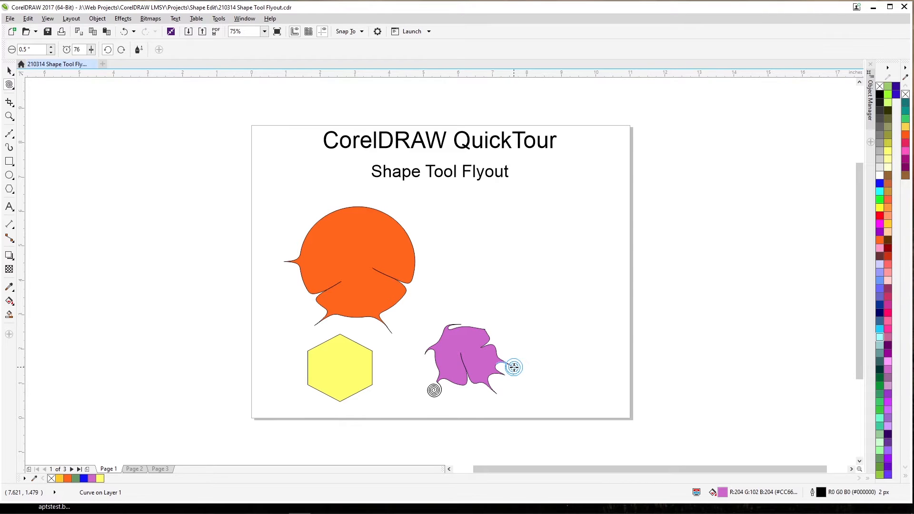
drag(513, 367, 514, 367)
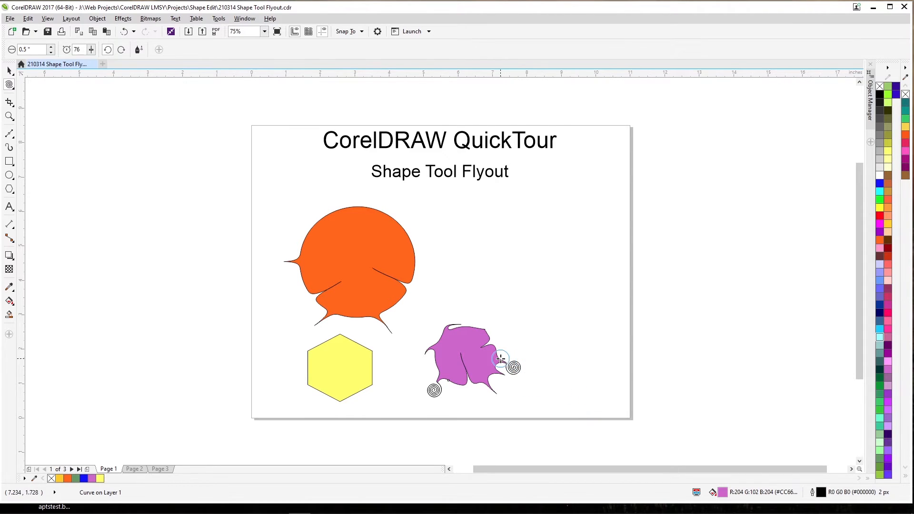
click(473, 328)
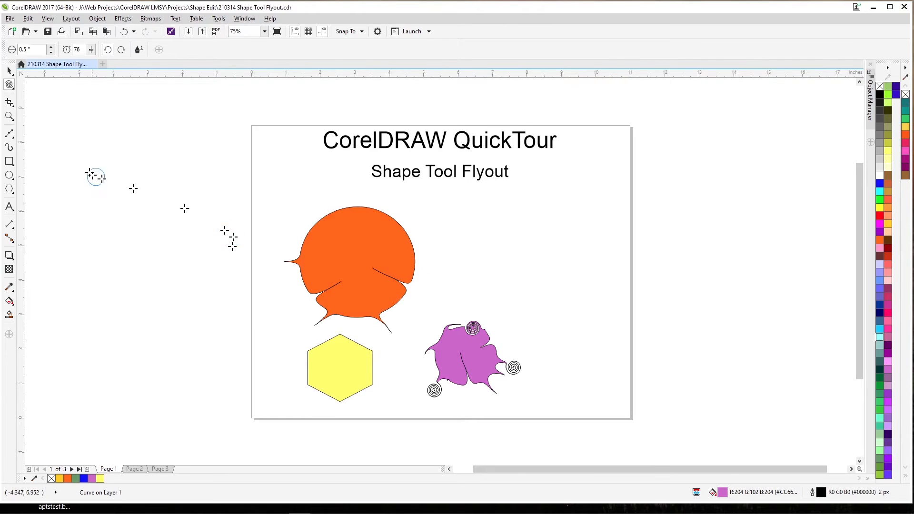
- Distort the yellow hexagon's right edge and lower-right corner with the Attract tool, and its lower-left edge with a 1.0-inch nib
click(9, 86)
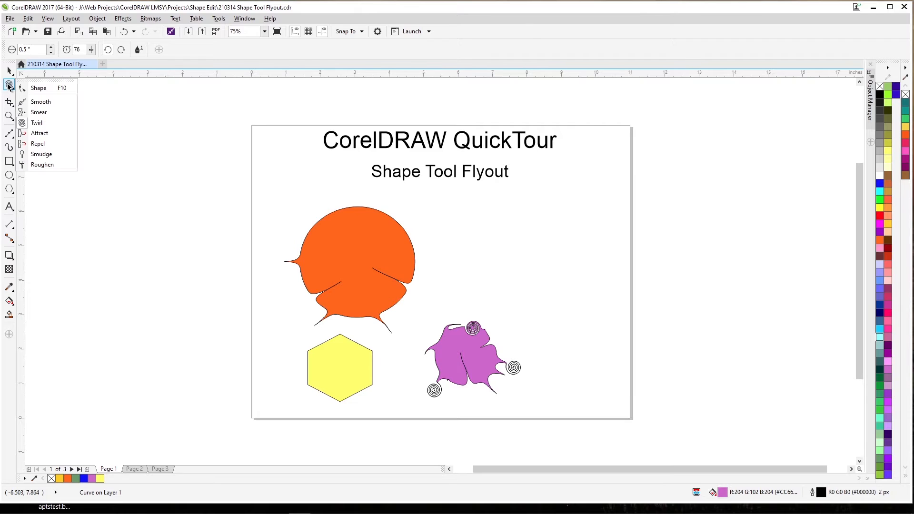
click(40, 134)
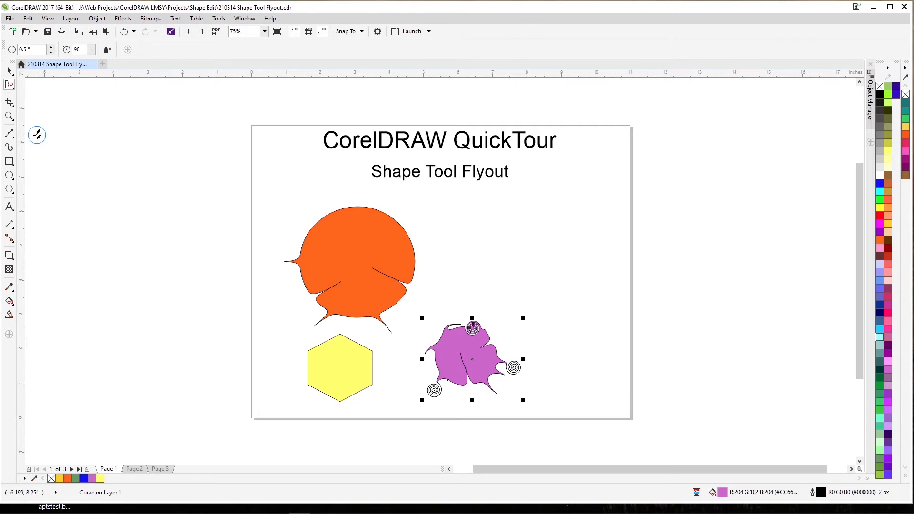
click(361, 366)
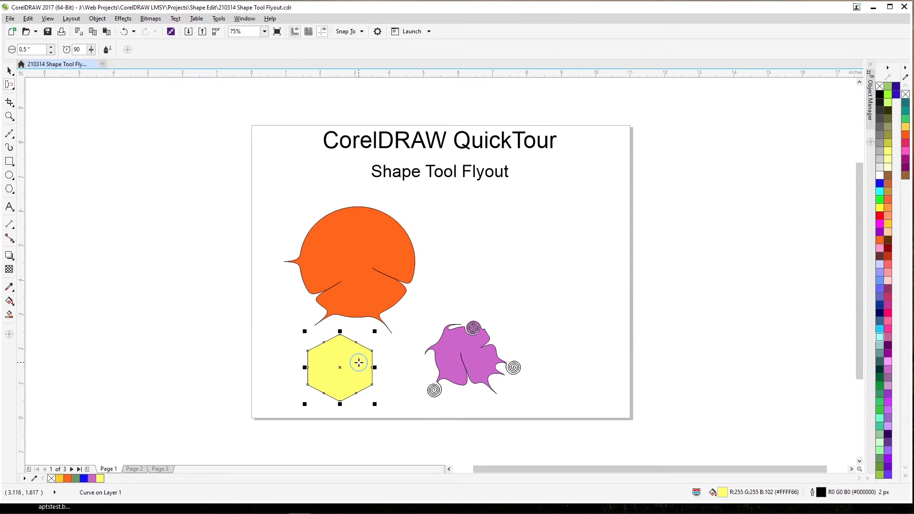
drag(358, 363, 363, 362)
click(366, 362)
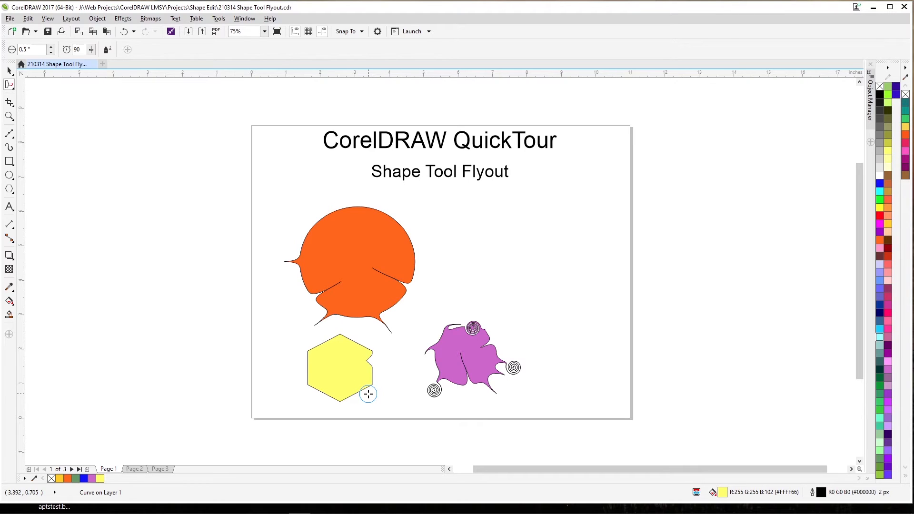
click(368, 393)
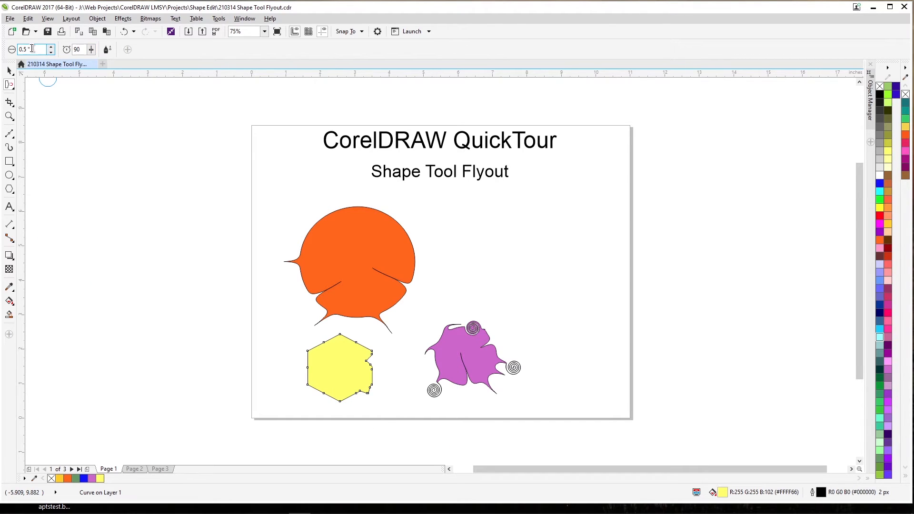
drag(31, 49, 1, 49)
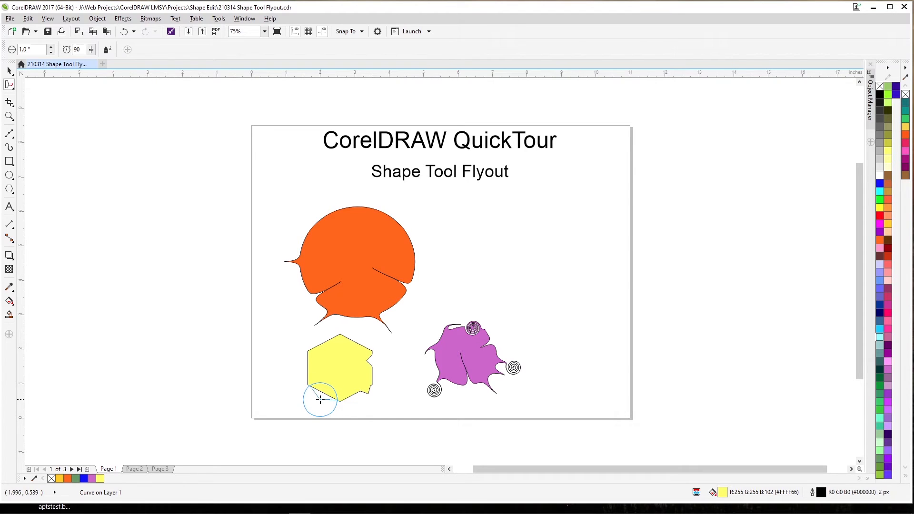
click(320, 400)
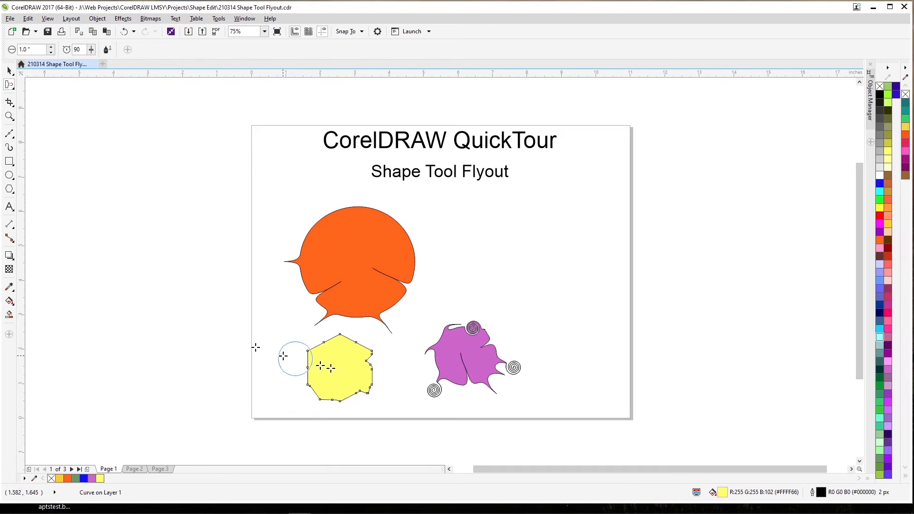
- Push a rounded hollow into the yellow shape's left side with the Repel tool, and undo the extra repel stroke inside it
click(12, 91)
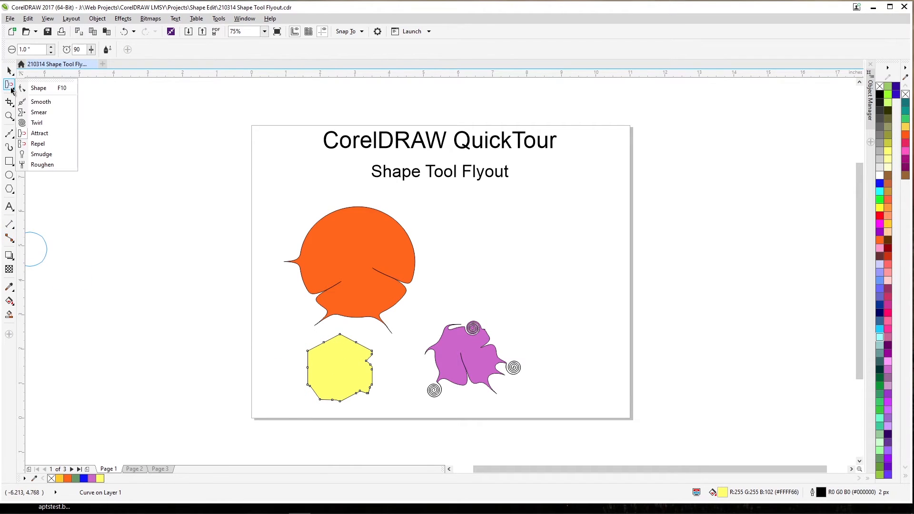
click(43, 145)
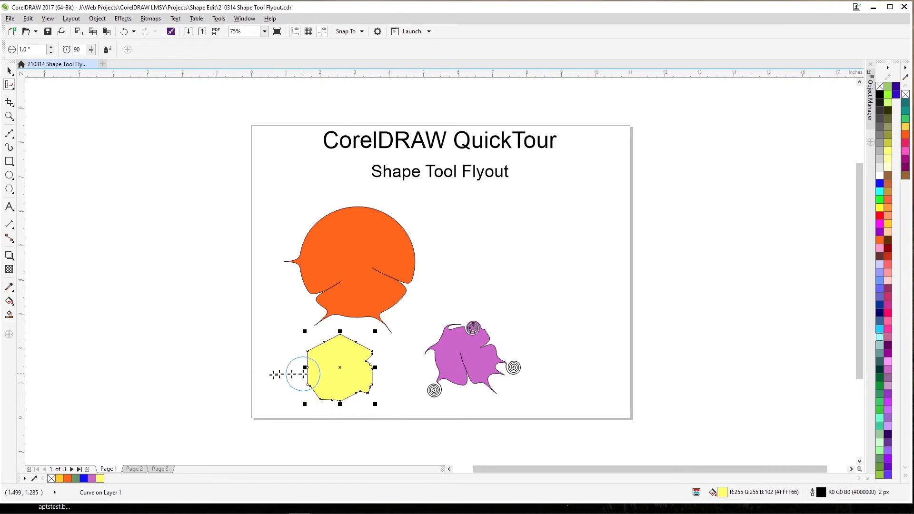
drag(303, 368, 303, 367)
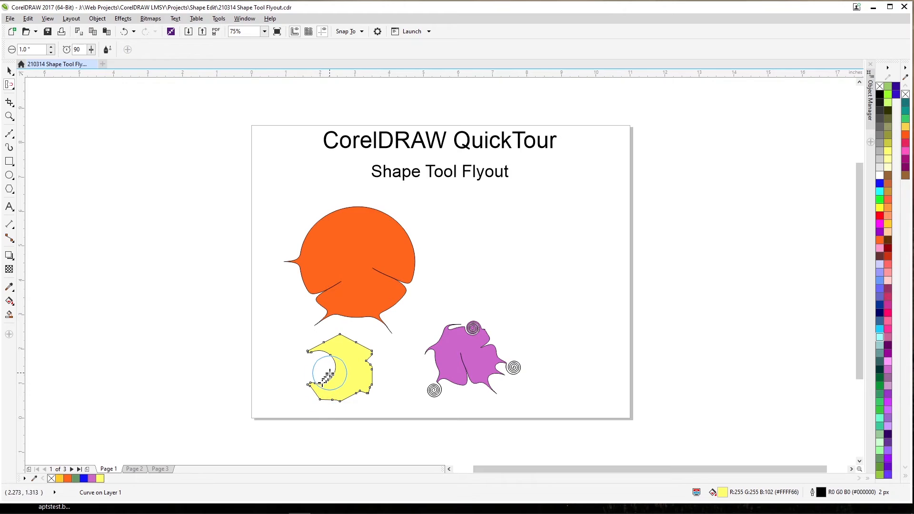
drag(327, 367, 334, 367)
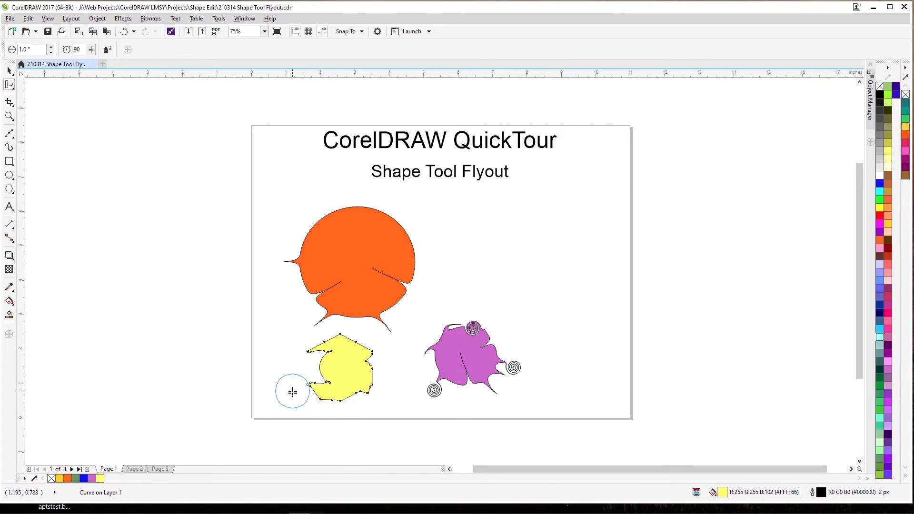
key(ctrl+z)
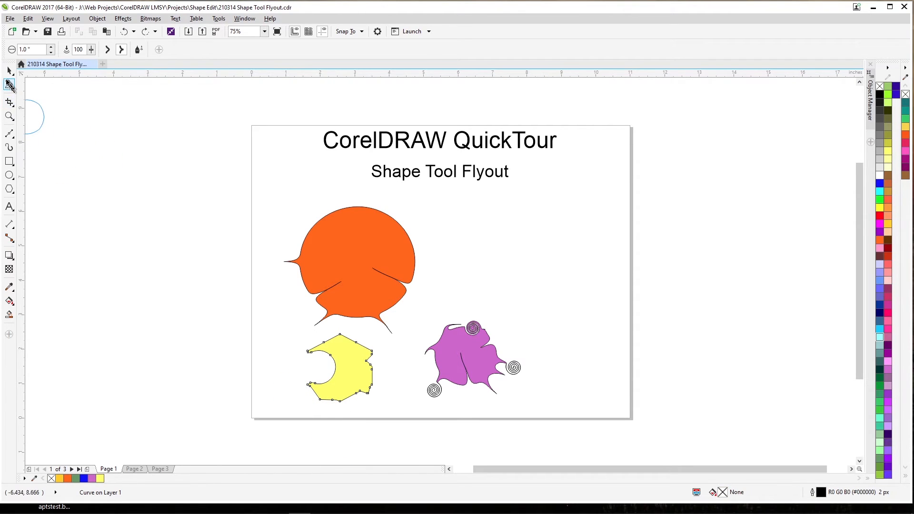
- Smudge a deep notch upward into the yellow shape's lower edge and pull a rounded lobe down past the page's lower edge
click(6, 82)
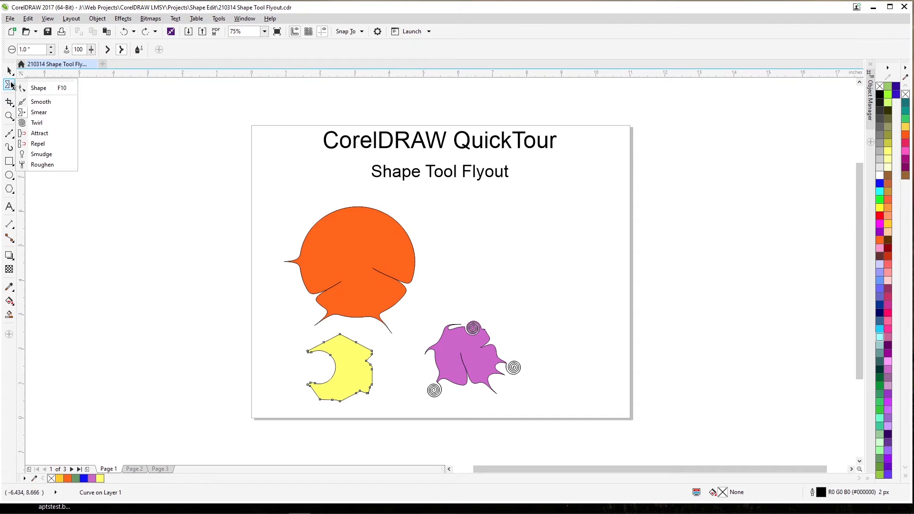
click(40, 154)
drag(351, 412, 346, 366)
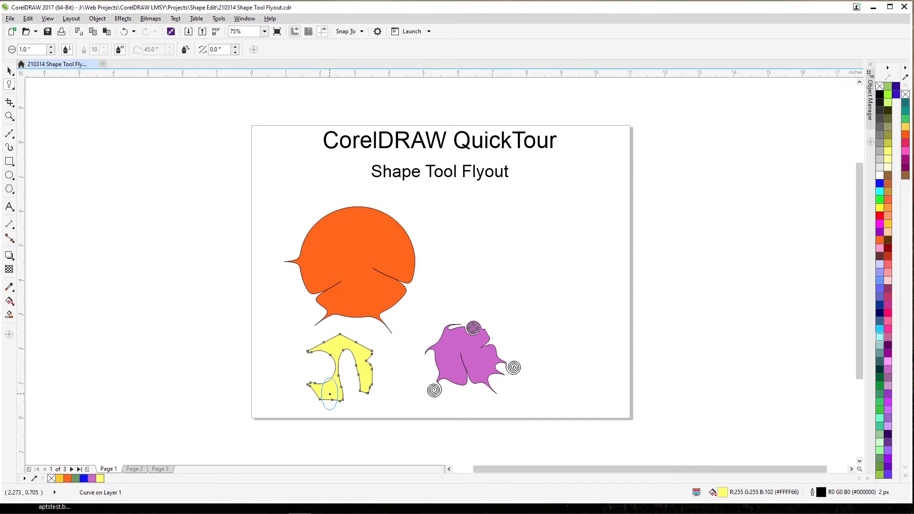
mouse_move(330, 394)
mouse_down()
mouse_move(327, 410)
mouse_move(345, 433)
mouse_up()
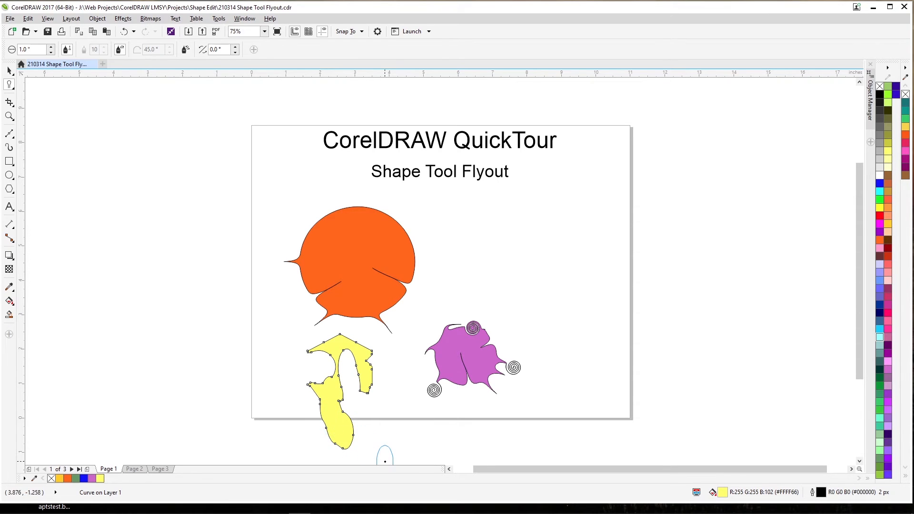
- Smudge the purple shape from its interior, pulling one lobe out to the upper right and another to the upper left
click(471, 357)
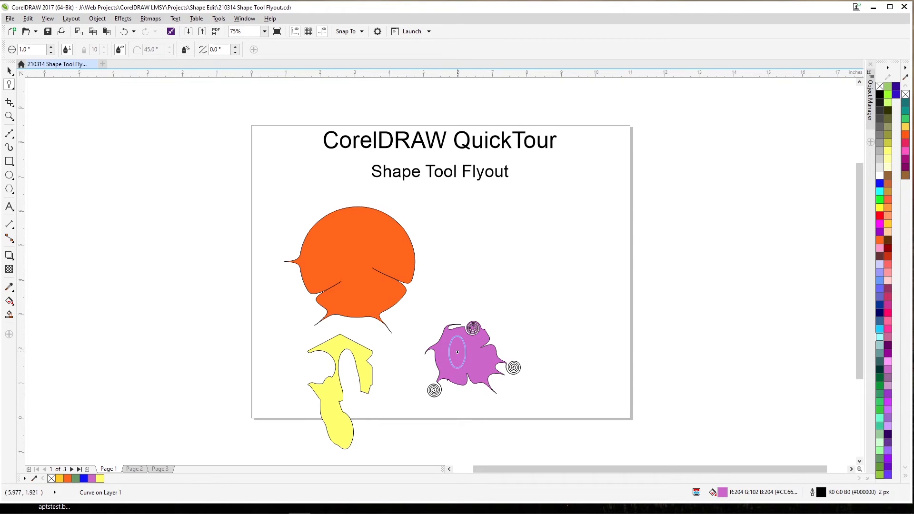
drag(465, 351, 509, 334)
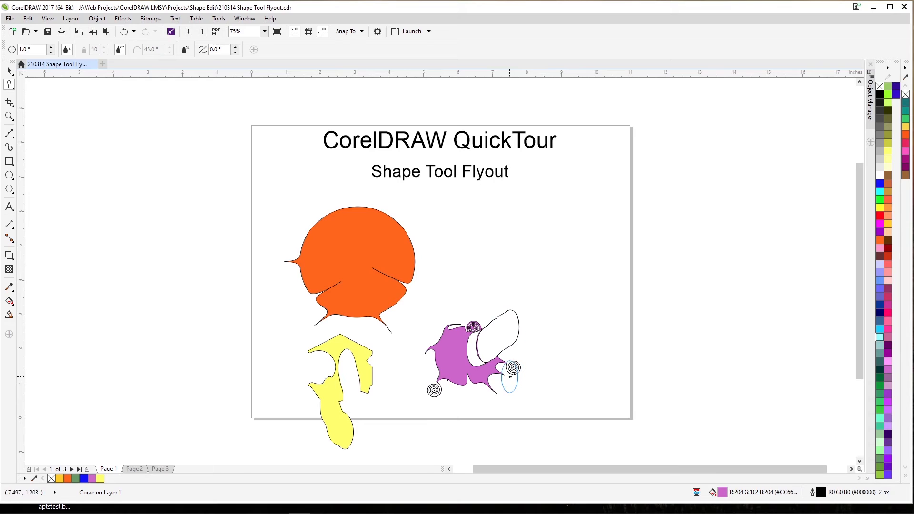
drag(453, 354, 431, 331)
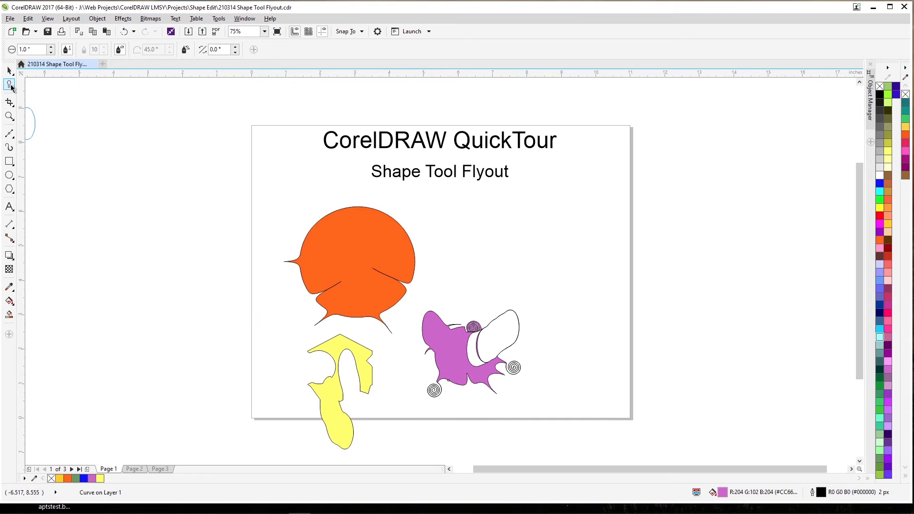
- Roughen the upper-left edge and top of the orange shape into fine spikes with the Roughen tool
click(12, 87)
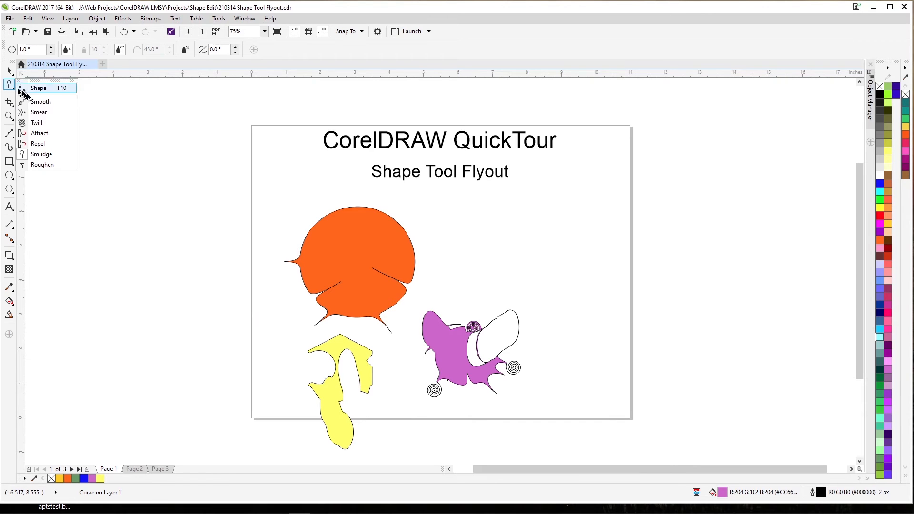
click(42, 165)
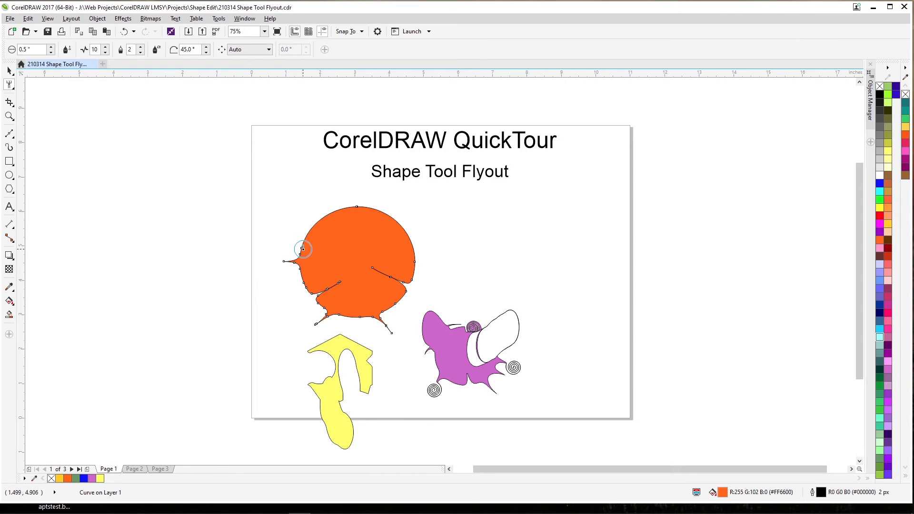
drag(303, 247, 302, 242)
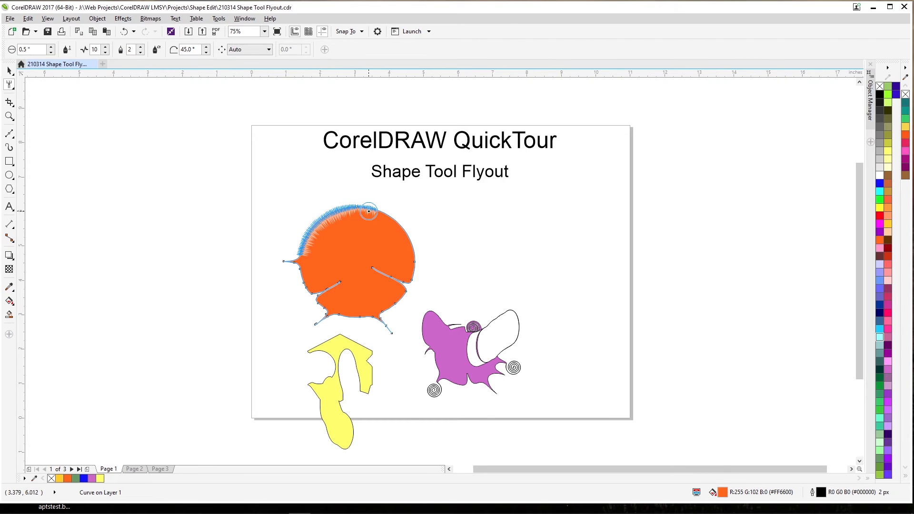
drag(381, 213, 367, 219)
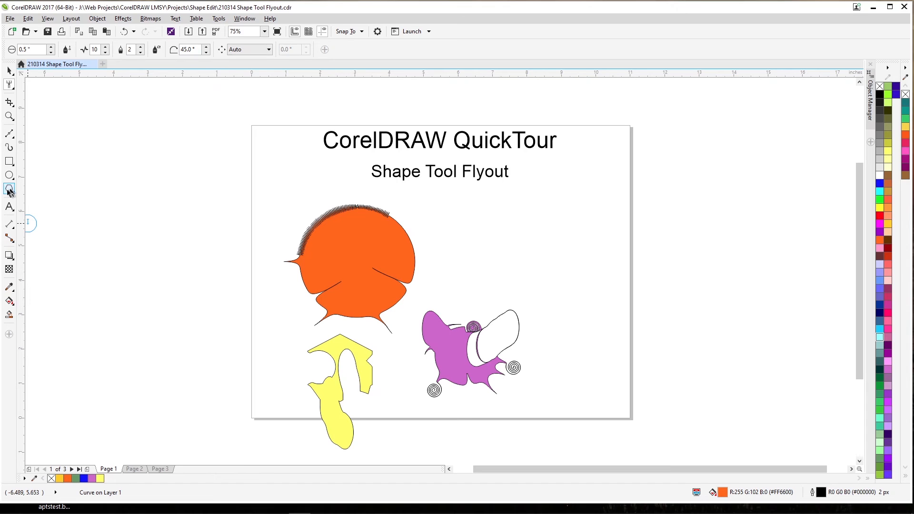
- Smooth the middle of the orange shape's spiky upper edge with the Smooth tool, leaving spikes at both ends
key(z)
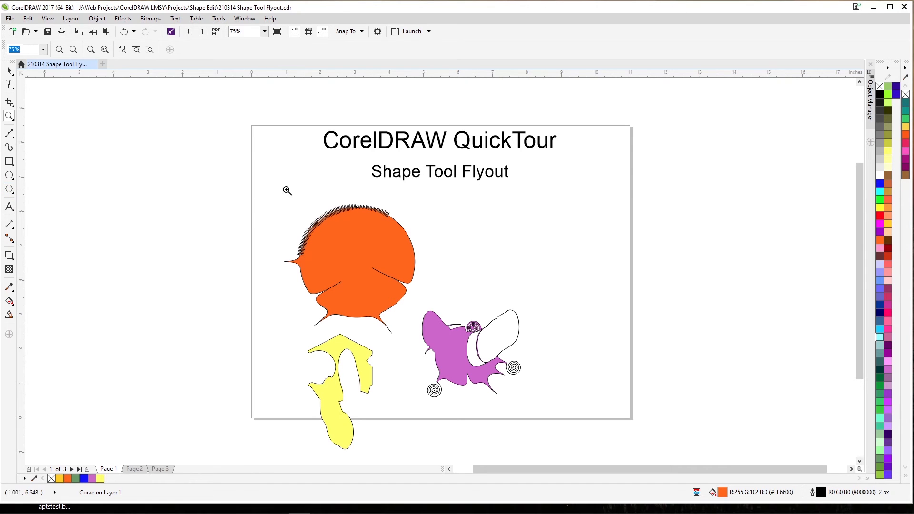
drag(360, 240, 390, 257)
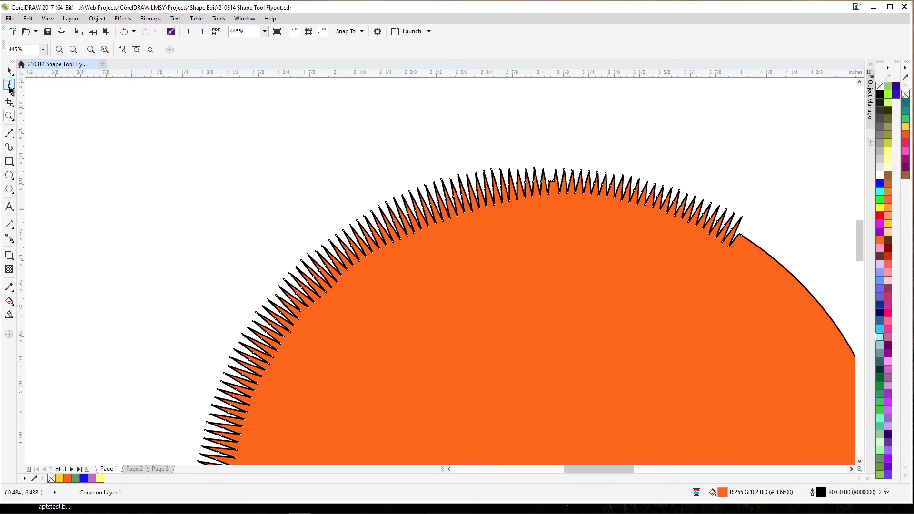
click(9, 88)
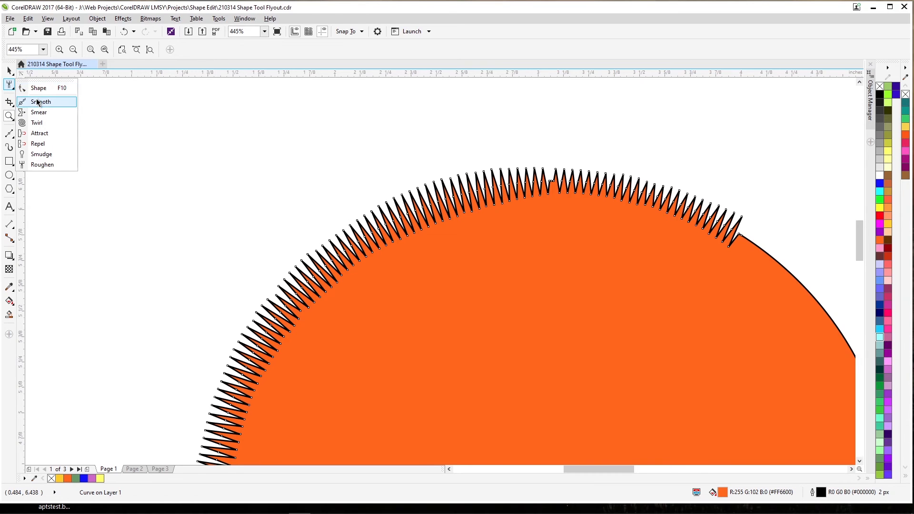
click(38, 102)
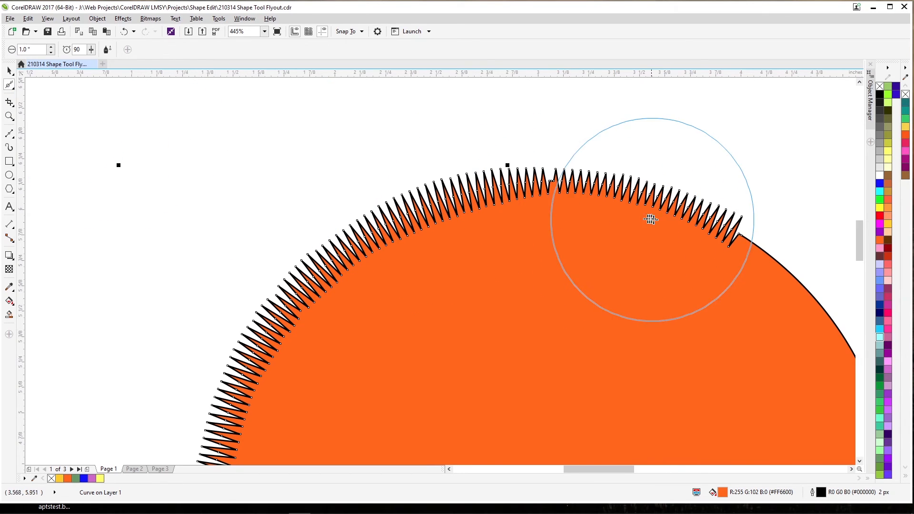
mouse_move(650, 219)
mouse_down()
mouse_move(570, 186)
mouse_move(495, 184)
mouse_move(433, 204)
mouse_move(546, 195)
mouse_move(522, 184)
mouse_move(604, 186)
mouse_move(363, 220)
mouse_move(336, 240)
mouse_move(477, 259)
mouse_up()
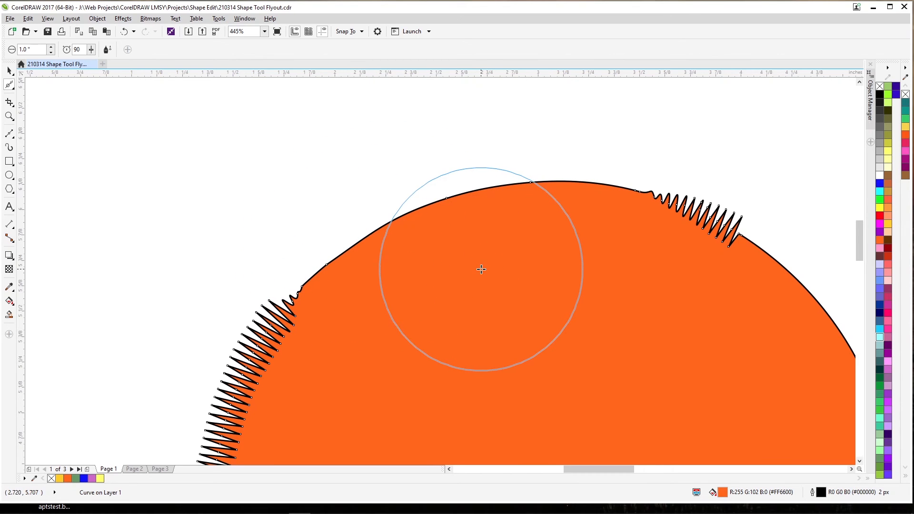
- Smooth the purple shape's left and lower edges, removing the left spike, the lower-edge notch and the lower-left spiral
key(z)
shift+click(489, 295)
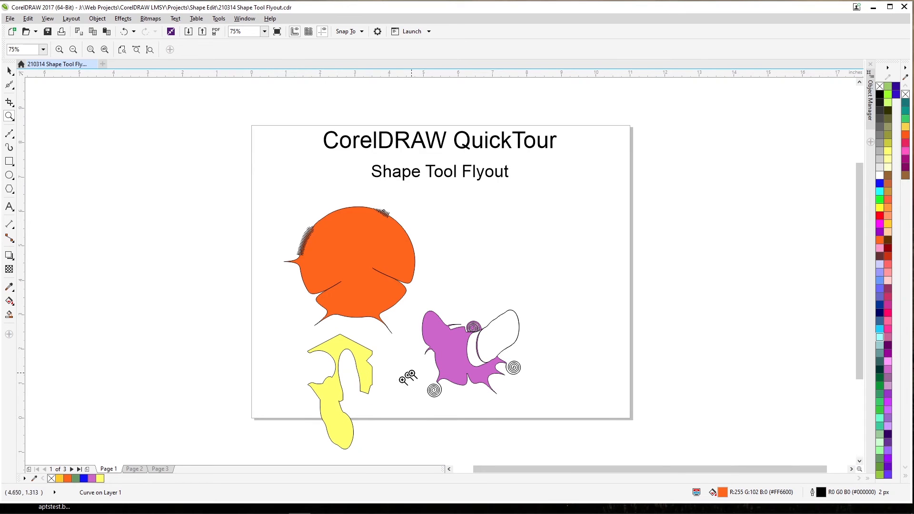
drag(431, 357, 470, 403)
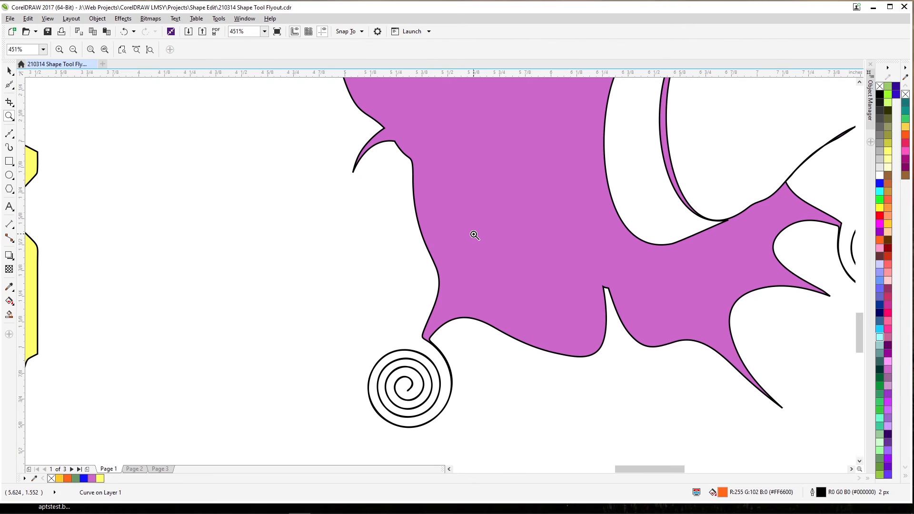
click(13, 86)
click(10, 87)
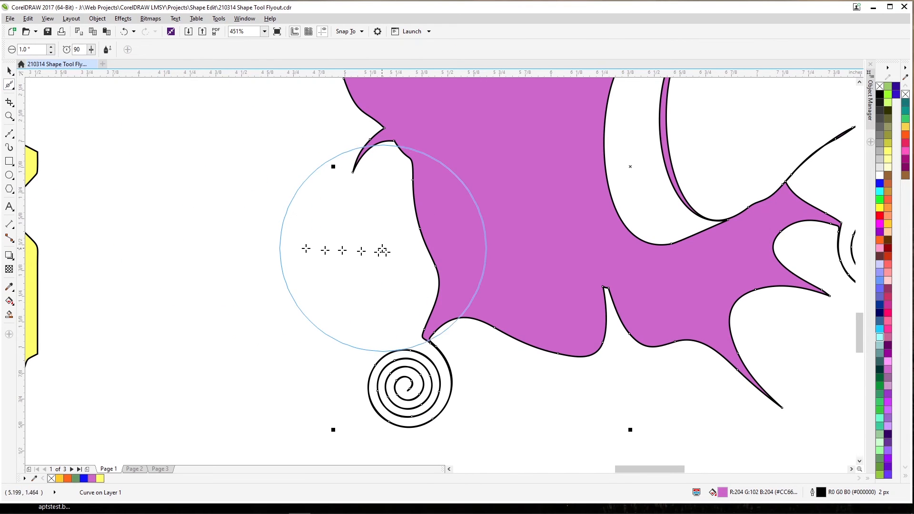
mouse_move(420, 246)
mouse_down()
mouse_move(402, 183)
mouse_move(358, 139)
mouse_move(364, 130)
mouse_move(406, 198)
mouse_up()
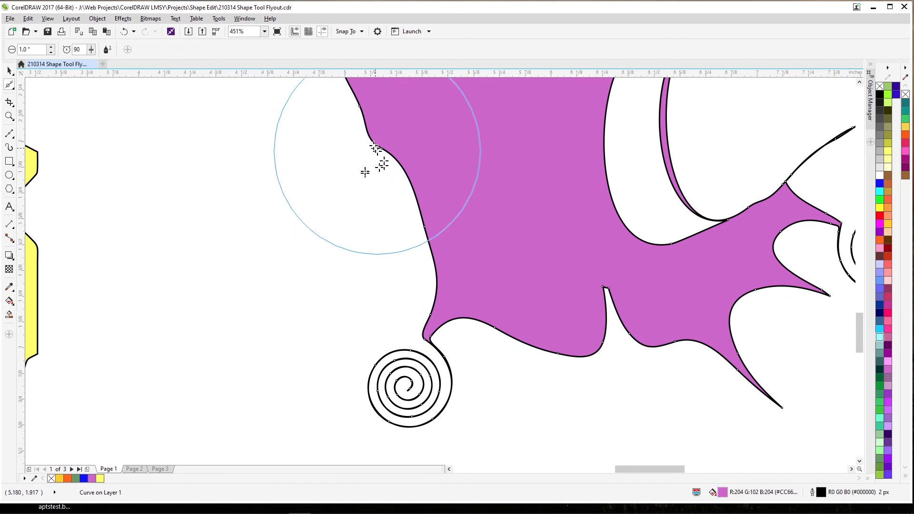
mouse_move(377, 152)
mouse_down()
mouse_move(393, 177)
mouse_move(434, 200)
mouse_up()
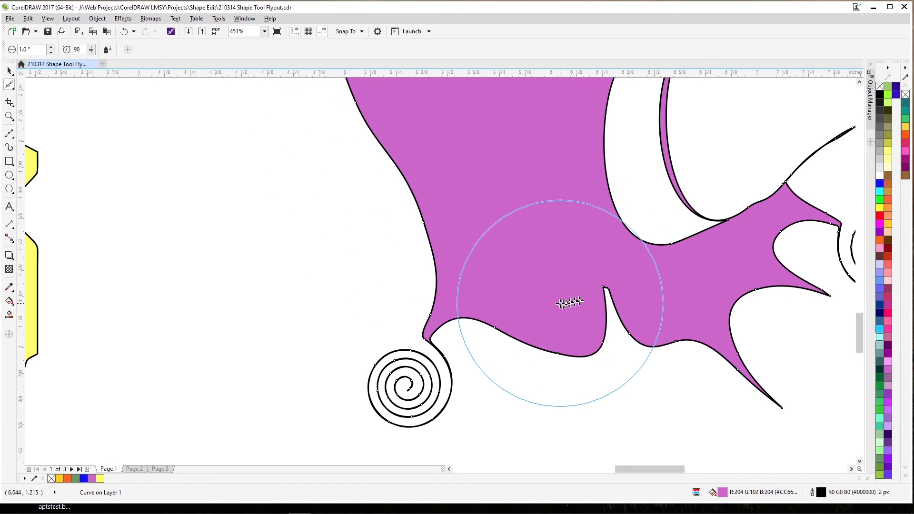
mouse_move(556, 348)
mouse_down()
mouse_move(607, 331)
mouse_move(675, 332)
mouse_move(601, 288)
mouse_move(666, 352)
mouse_move(581, 343)
mouse_move(587, 297)
mouse_move(616, 298)
mouse_move(676, 342)
mouse_move(712, 353)
mouse_move(566, 283)
mouse_up()
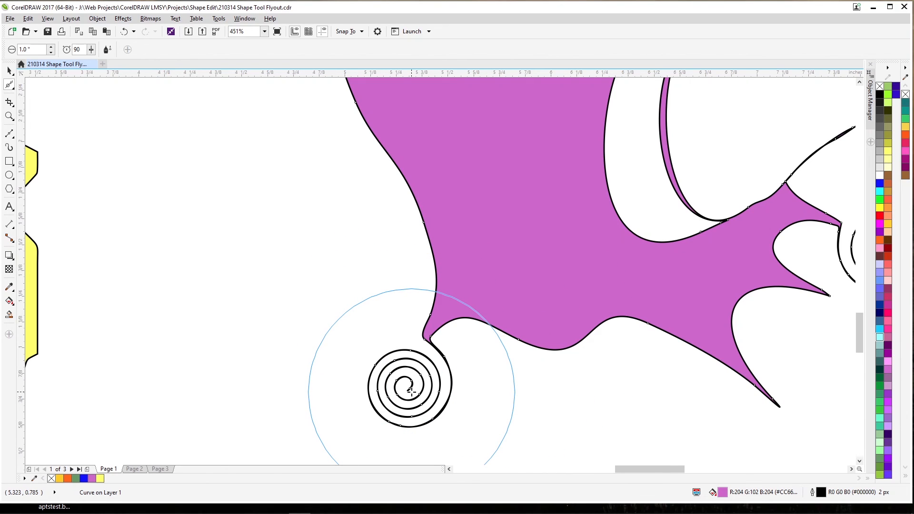
mouse_move(411, 390)
mouse_down()
mouse_move(330, 314)
mouse_move(332, 326)
mouse_move(448, 434)
mouse_move(435, 404)
mouse_move(311, 324)
mouse_move(421, 403)
mouse_move(345, 354)
mouse_move(312, 315)
mouse_move(437, 398)
mouse_move(430, 405)
mouse_move(340, 345)
mouse_move(441, 418)
mouse_move(348, 357)
mouse_move(374, 381)
mouse_move(438, 408)
mouse_move(347, 348)
mouse_move(397, 427)
mouse_move(416, 422)
mouse_move(382, 310)
mouse_move(399, 390)
mouse_move(424, 418)
mouse_move(459, 421)
mouse_move(392, 400)
mouse_move(429, 389)
mouse_move(442, 355)
mouse_move(428, 327)
mouse_move(408, 390)
mouse_move(416, 405)
mouse_move(442, 308)
mouse_move(451, 335)
mouse_move(432, 406)
mouse_move(402, 403)
mouse_move(402, 390)
mouse_move(427, 322)
mouse_move(452, 300)
mouse_move(437, 405)
mouse_move(416, 401)
mouse_move(457, 293)
mouse_move(493, 368)
mouse_move(421, 289)
mouse_move(488, 395)
mouse_move(446, 330)
mouse_move(415, 237)
mouse_move(419, 297)
mouse_move(467, 377)
mouse_move(443, 223)
mouse_move(441, 305)
mouse_move(465, 388)
mouse_move(402, 210)
mouse_move(467, 302)
mouse_up()
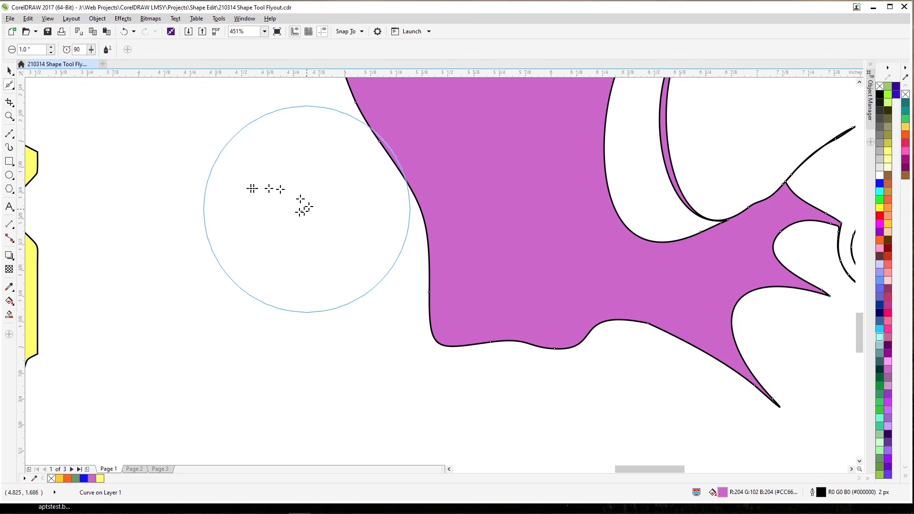
- Close the 210314 Shape Tool Flyout.cdr document
key(z)
right_click(257, 242)
key(space)
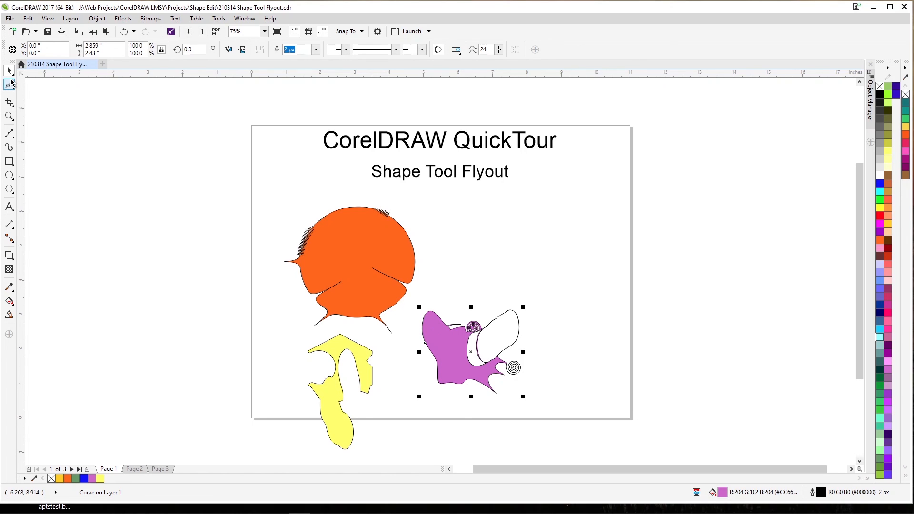
click(95, 64)
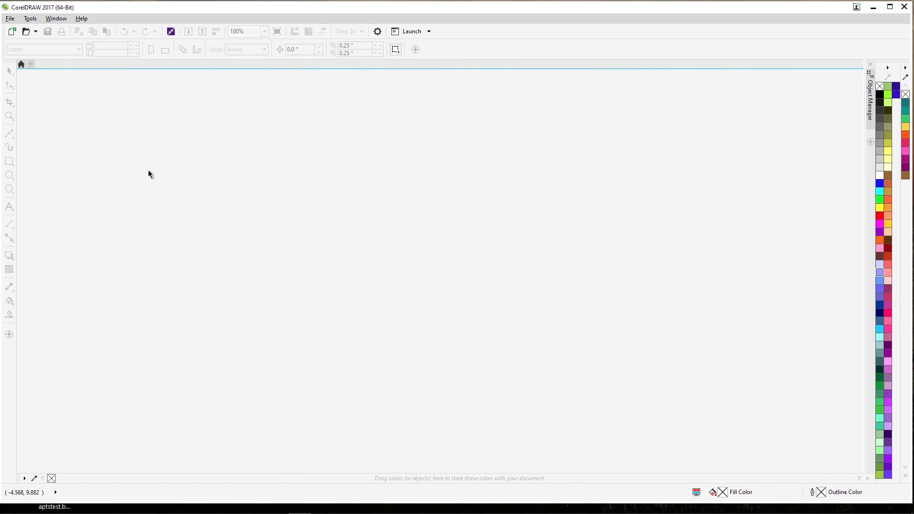